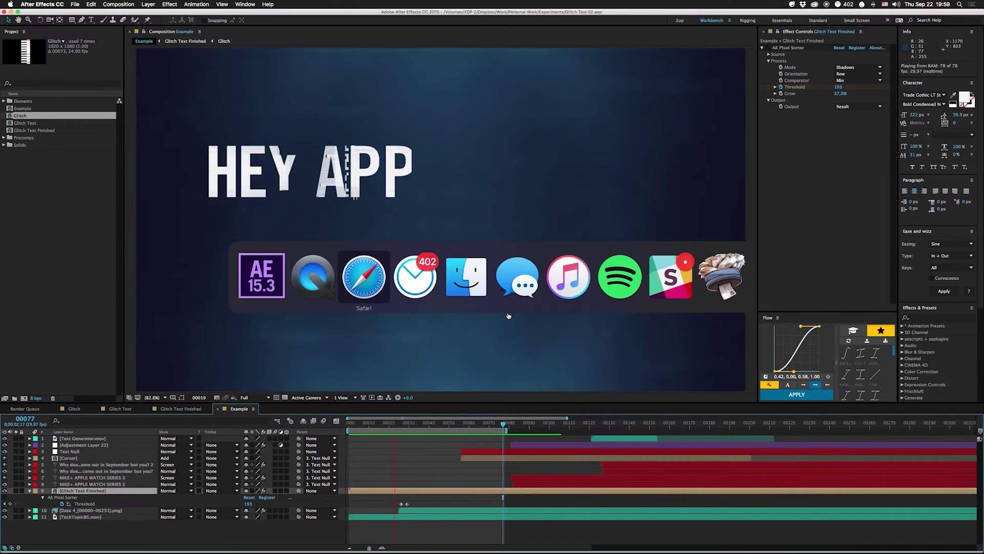
Step: Scroll through the reference web page in the browser, then return to After Effects
key(super+Tab)
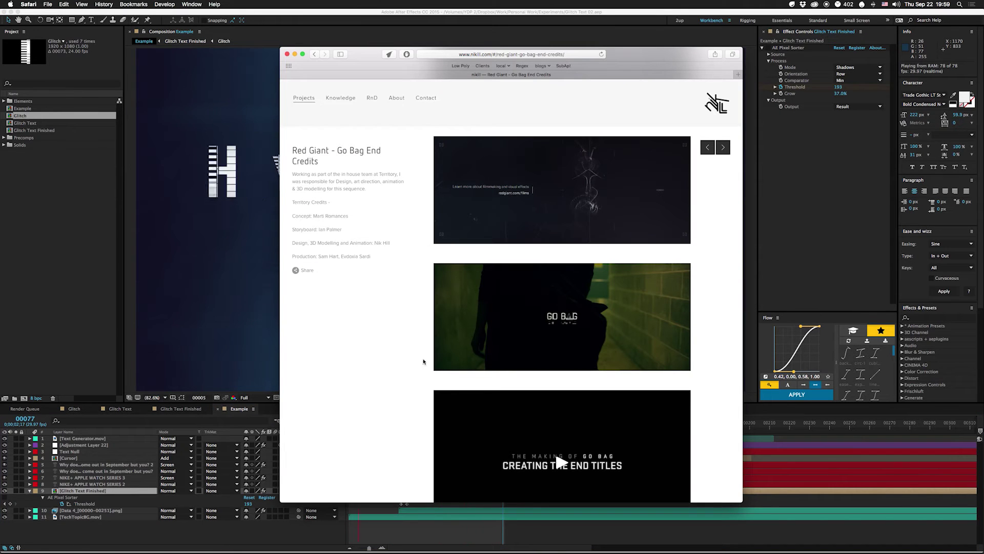
scroll(384, 378, down, 2)
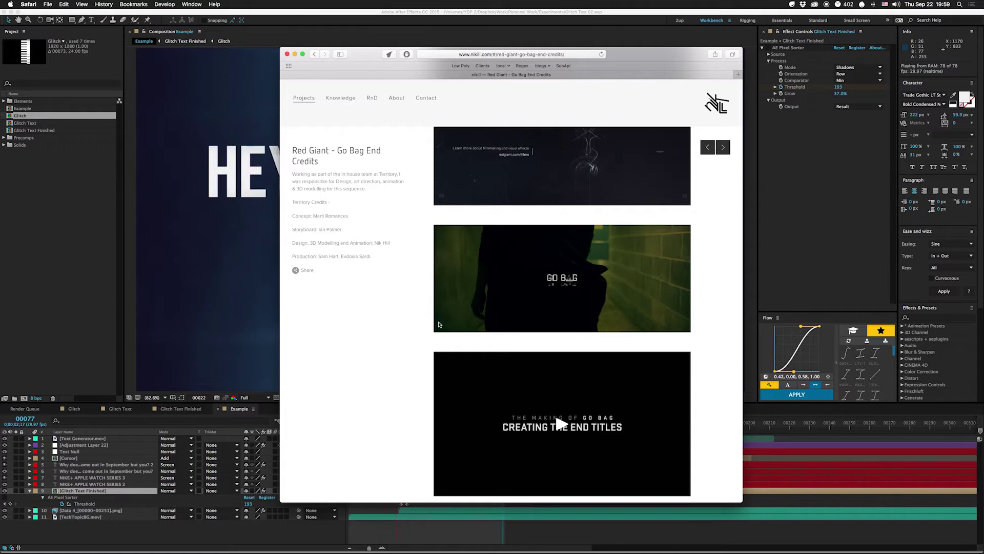
key(super+Tab)
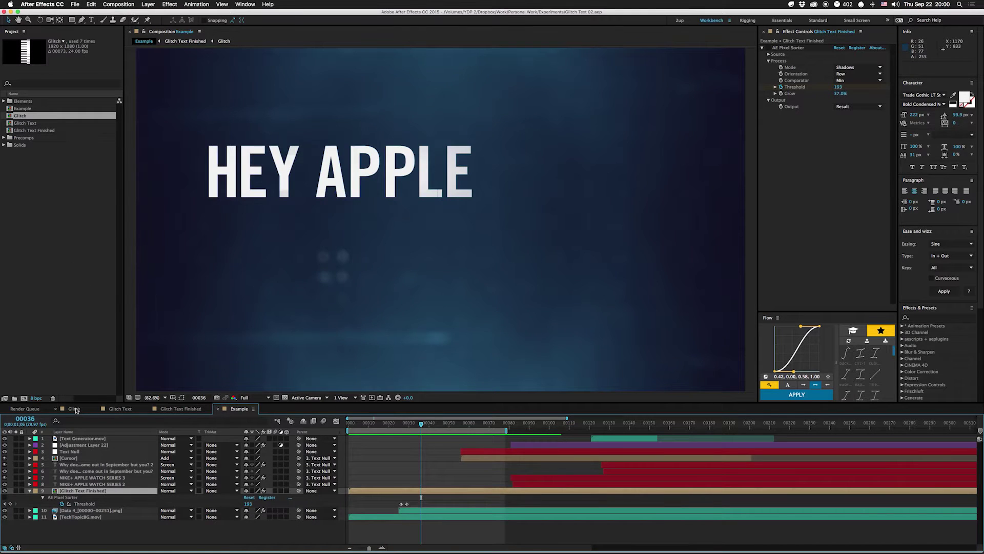
Step: Open the Glitch composition and scrub its animation from frame 0 to frame 16
click(75, 409)
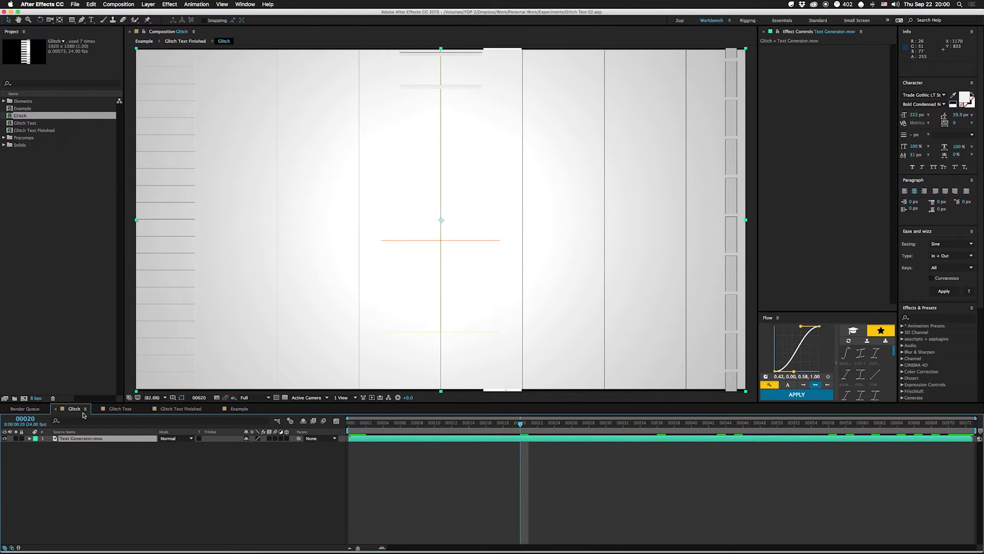
click(349, 424)
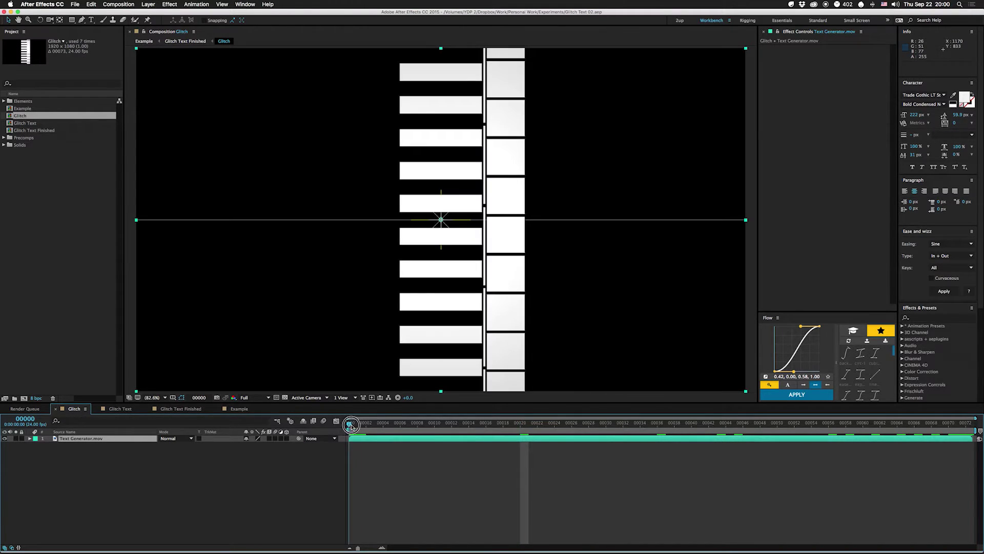
drag(350, 425, 404, 433)
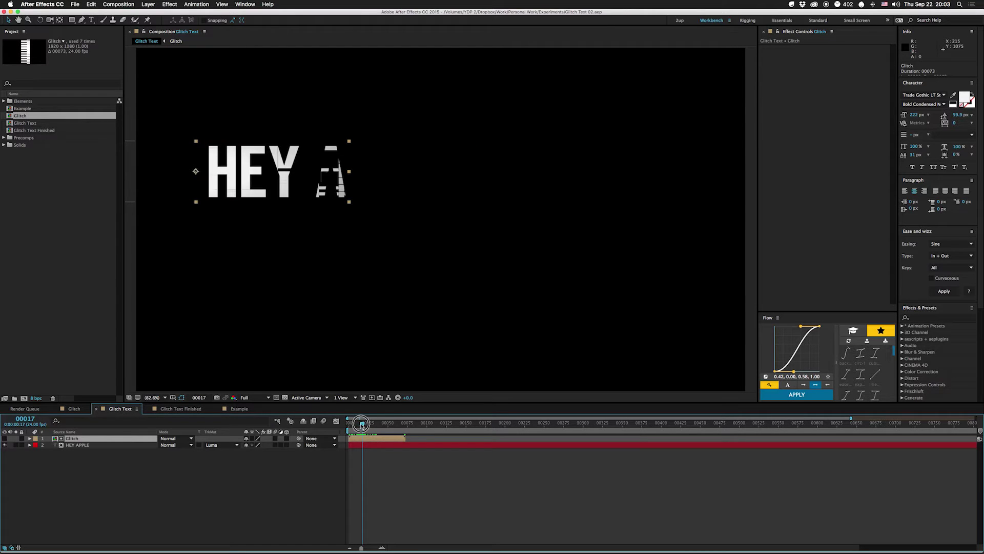
Step: Mask the Glitch layer over HEY, then duplicate the Glitch/HEY APPLE pair four frames later
mouse_move(363, 424)
mouse_down()
mouse_move(351, 423)
mouse_move(363, 424)
mouse_up()
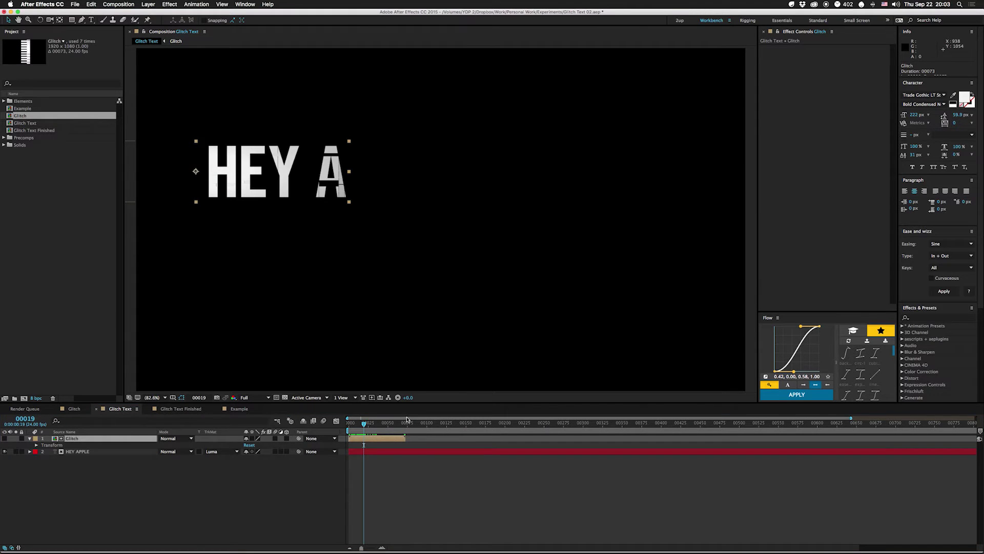
drag(195, 137, 306, 201)
shift+click(376, 465)
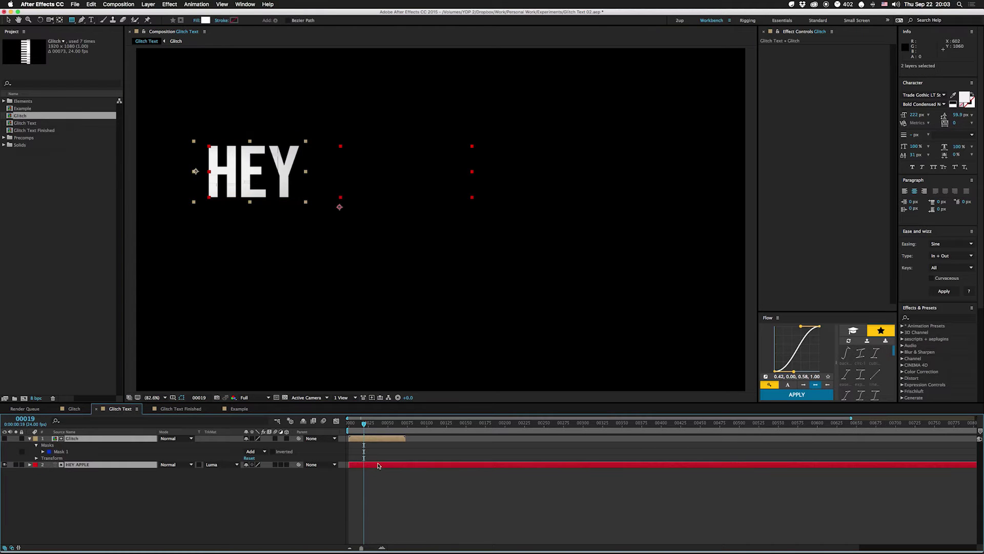
key(super+d)
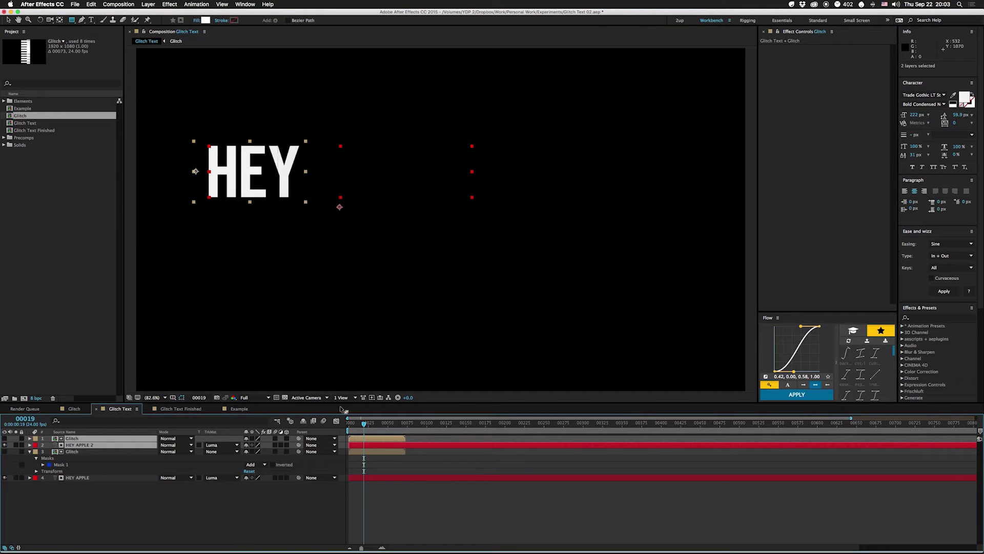
drag(370, 439, 384, 424)
Step: Delete Mask 1 from the top Glitch copy
key(m)
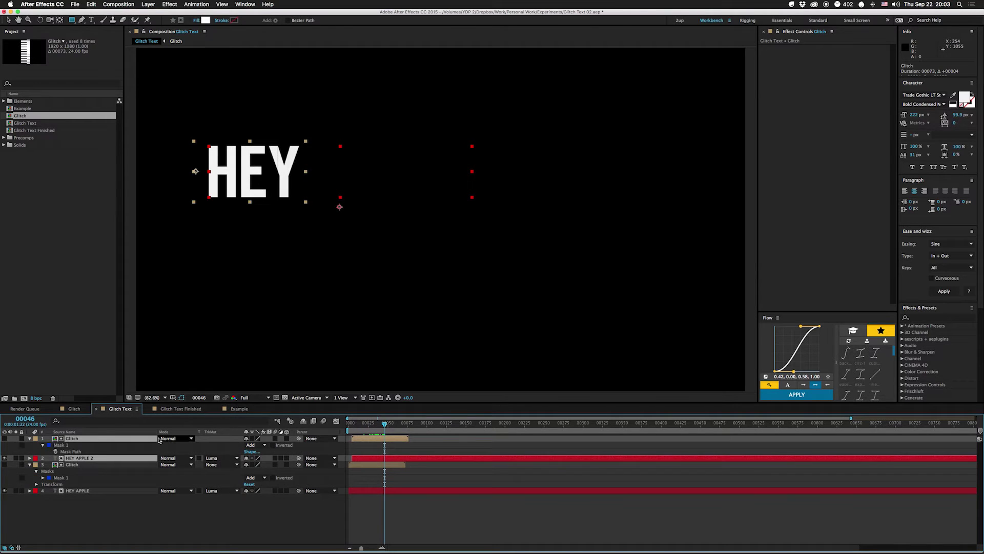
click(65, 445)
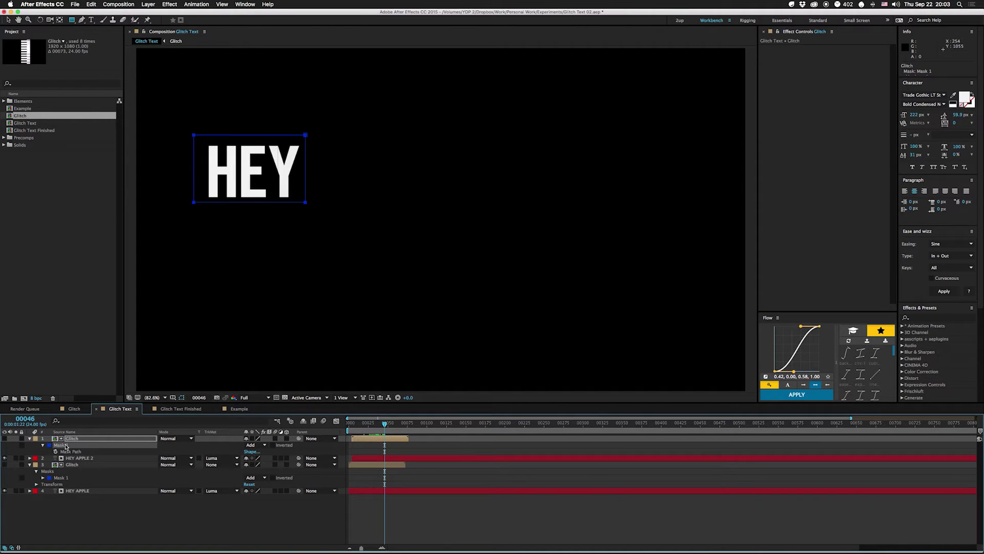
key(Delete)
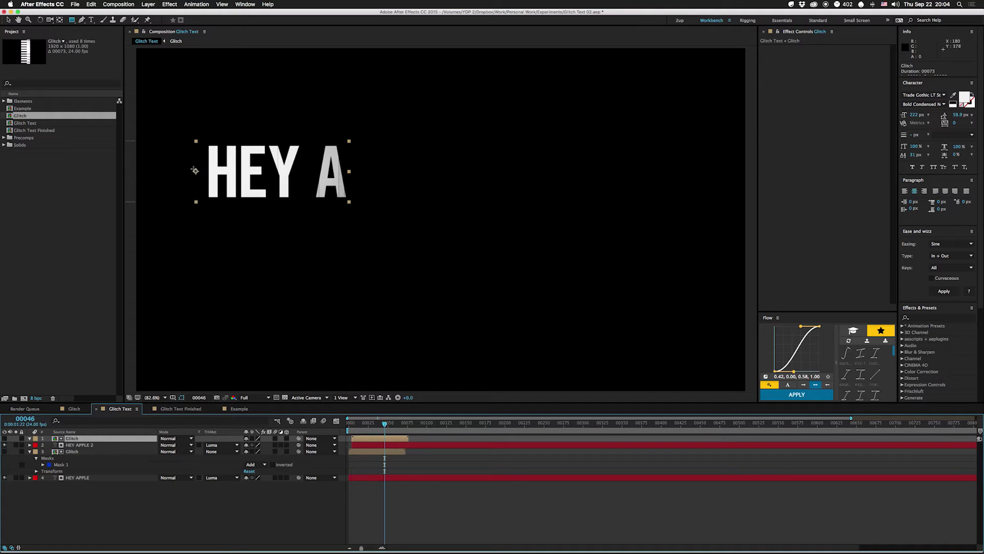
Step: Move the top Glitch layer over the A, scale it to about 17% width, and rectangle-mask the A
drag(229, 187, 389, 182)
drag(372, 424, 361, 423)
drag(277, 177, 386, 179)
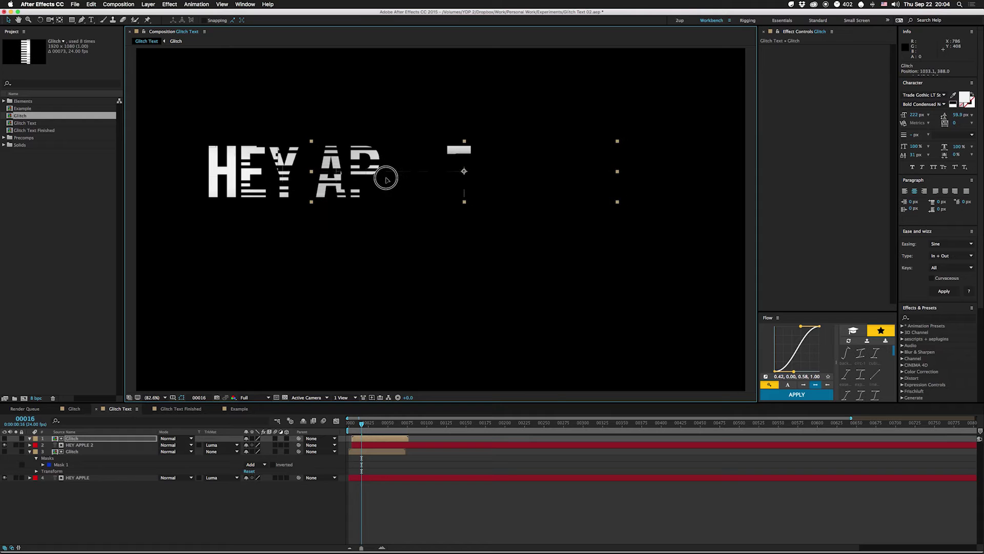
drag(618, 173, 392, 186)
drag(360, 423, 363, 423)
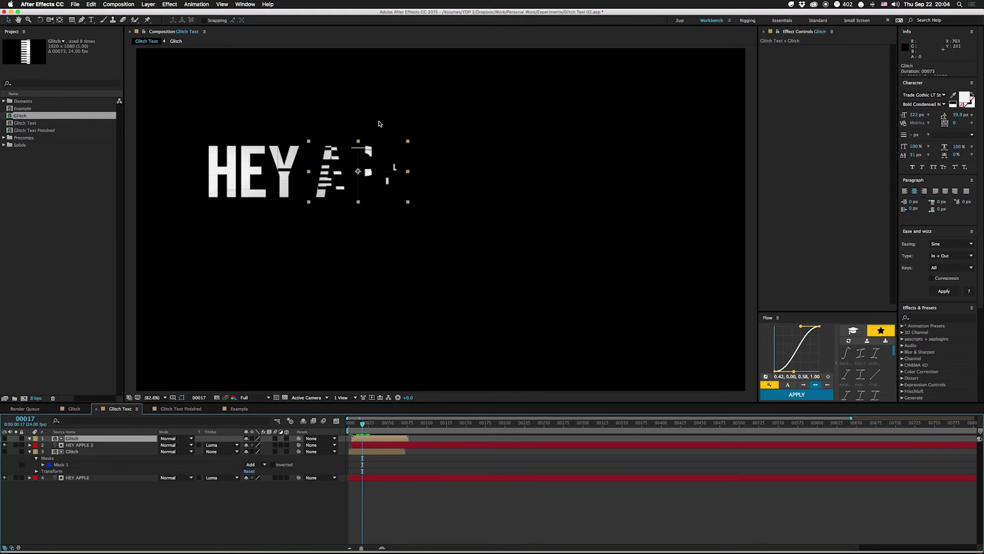
key(q)
mouse_move(307, 130)
mouse_down()
mouse_move(345, 218)
mouse_move(353, 216)
mouse_up()
Step: Duplicate the masked Glitch layer, make it visible, flip it to -10% width, and slide it over the text
key(super+d)
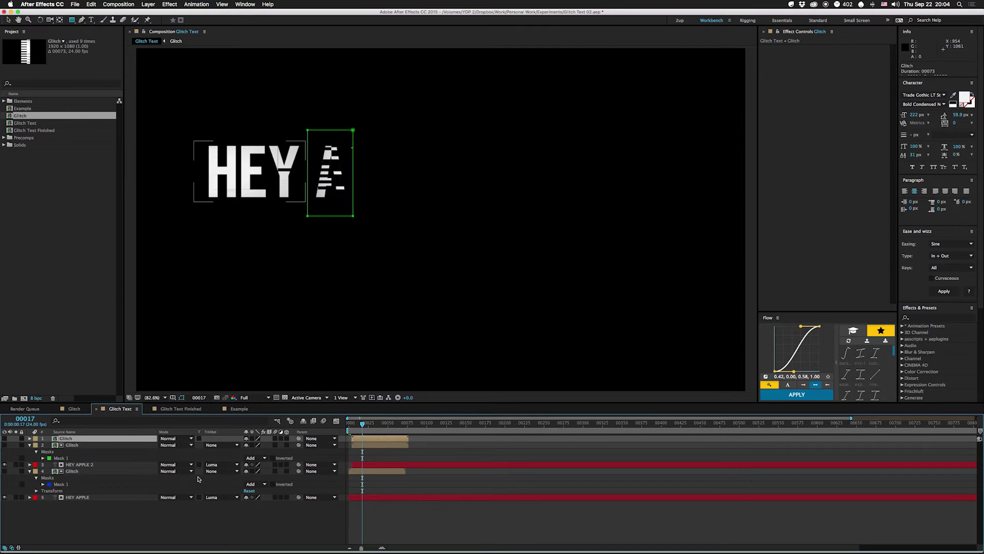
click(69, 446)
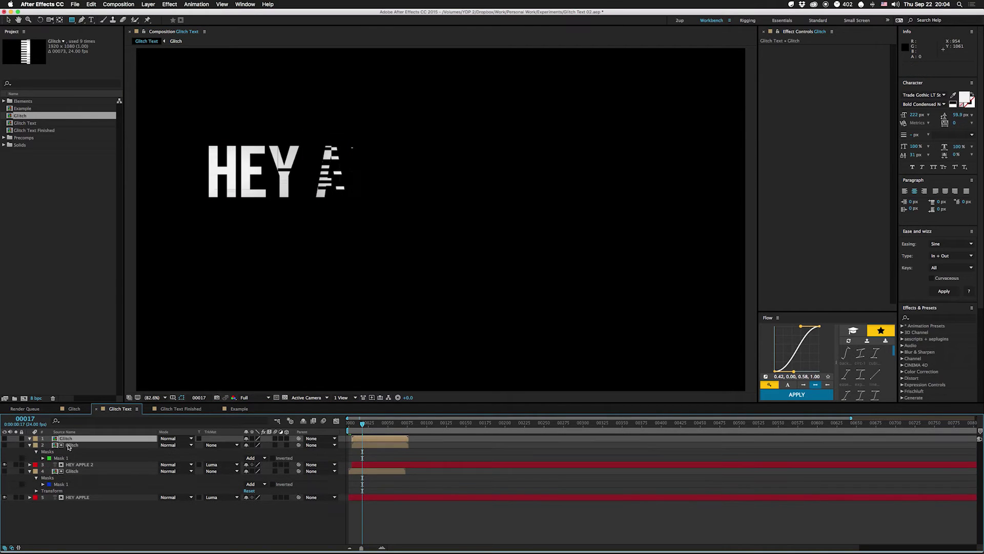
click(4, 439)
drag(338, 170, 424, 170)
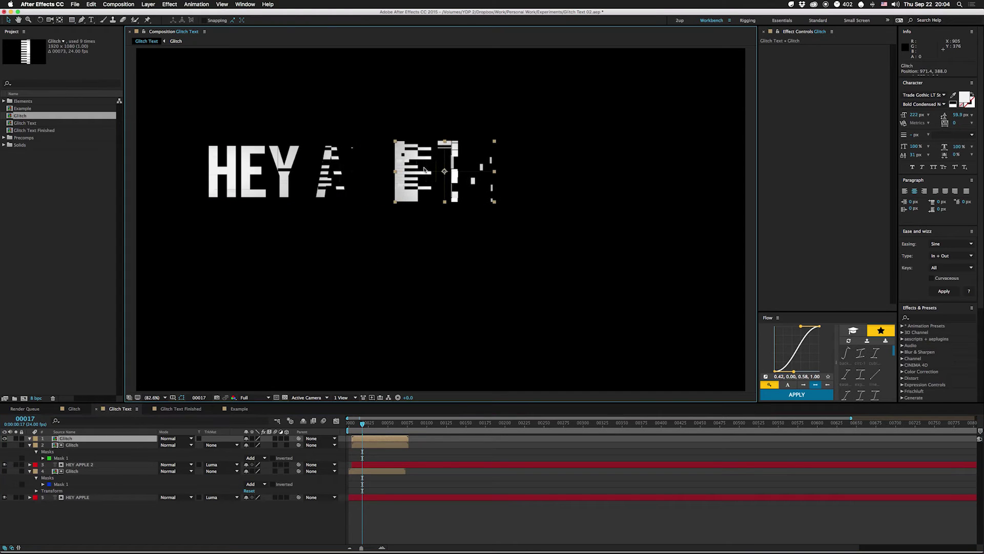
drag(491, 174, 359, 178)
click(365, 421)
mouse_move(363, 423)
mouse_down()
mouse_move(351, 422)
mouse_move(367, 426)
mouse_up()
Step: Review the Glitch Text Finished comp from frame 0, then switch to the Example composition
click(180, 409)
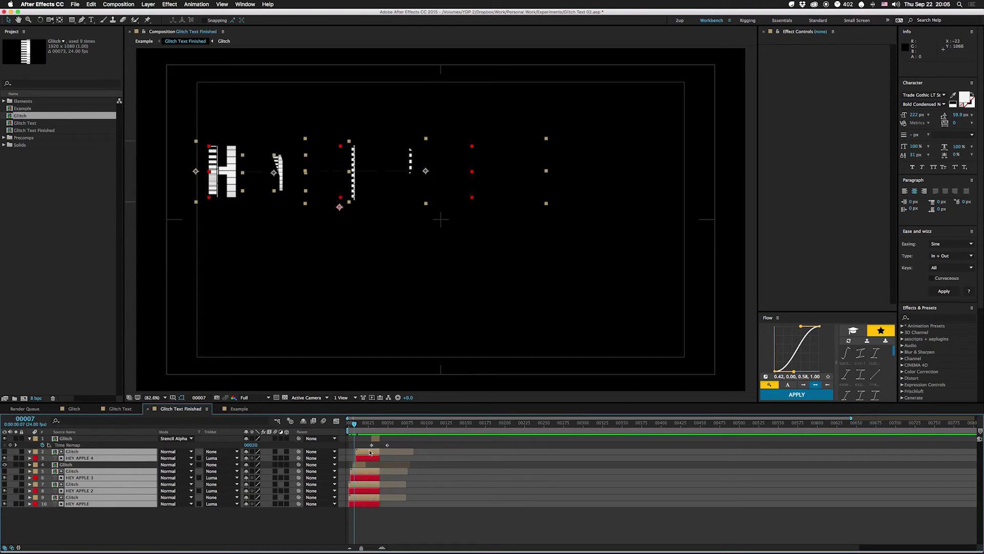
mouse_move(353, 424)
mouse_down()
mouse_move(343, 424)
mouse_move(371, 424)
mouse_move(363, 423)
mouse_up()
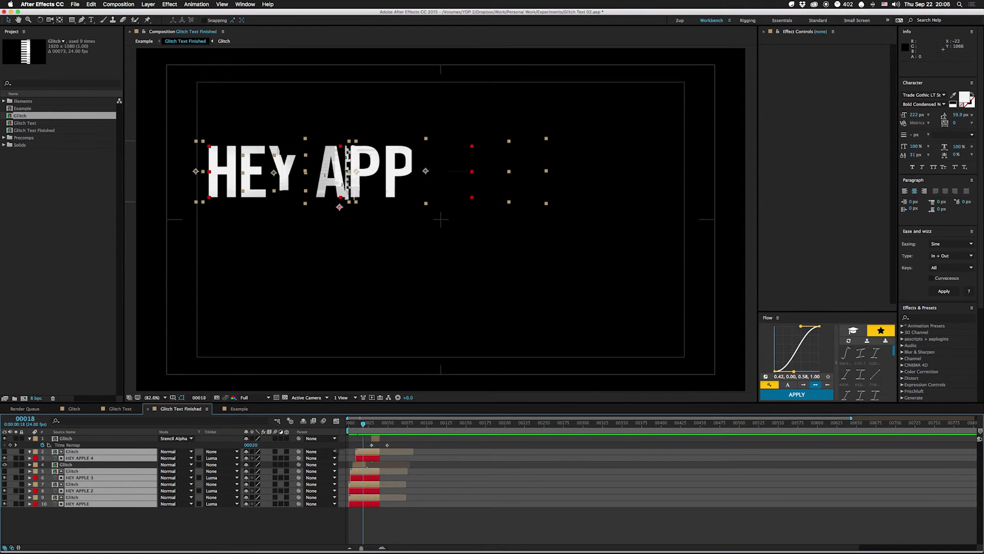
click(239, 409)
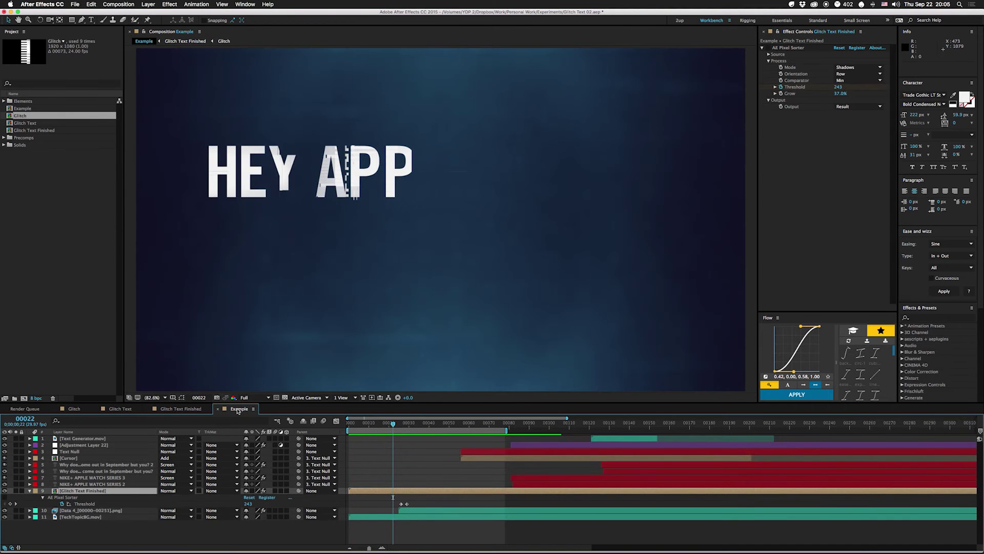
Step: Extend the Example work area to frame 205 and preview through the NIKE+ APPLE WATCH SERIES 2 title
key(space)
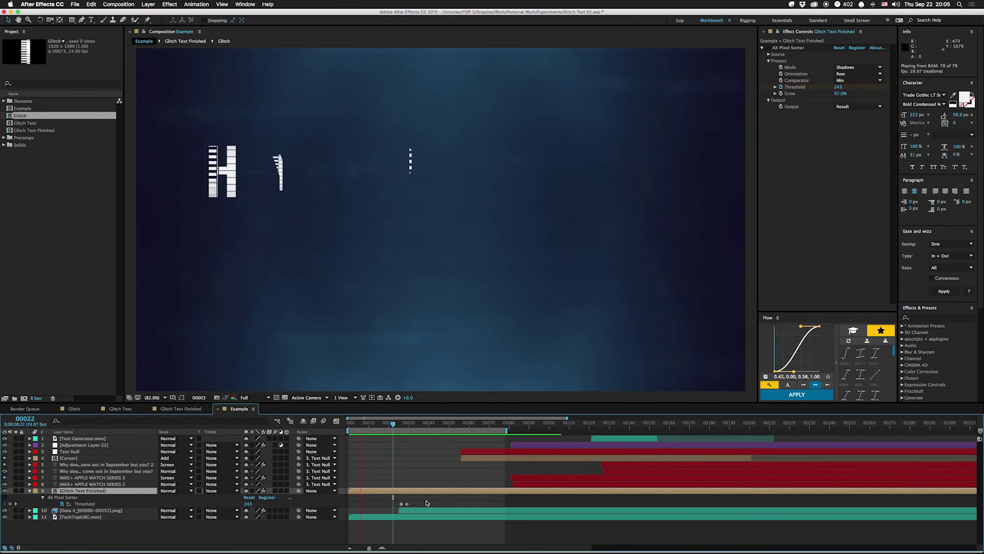
click(769, 47)
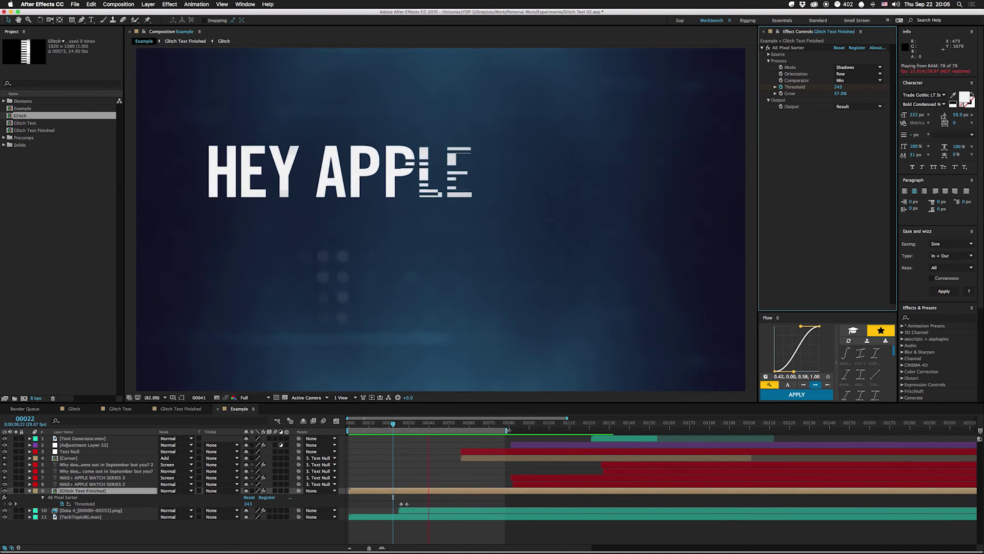
drag(507, 430, 791, 430)
key(space)
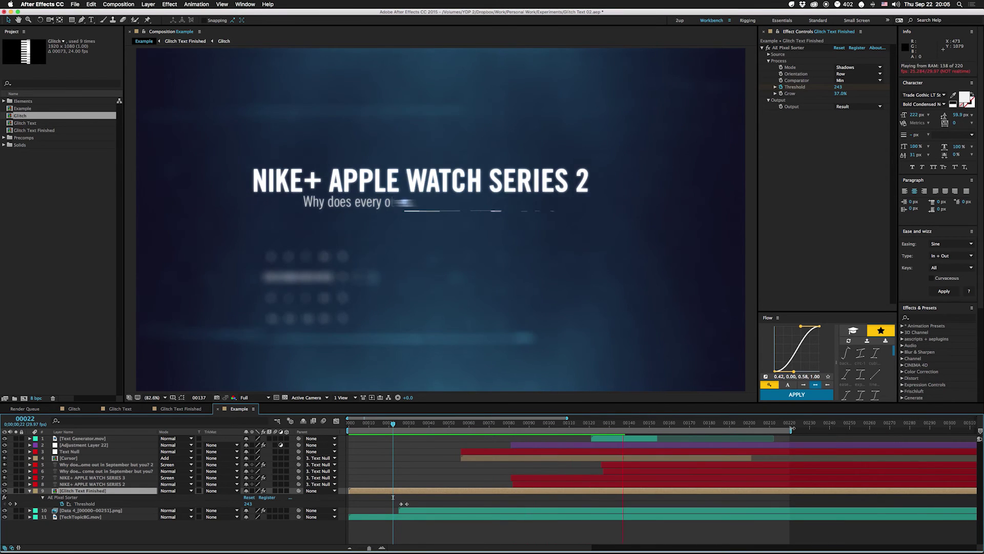